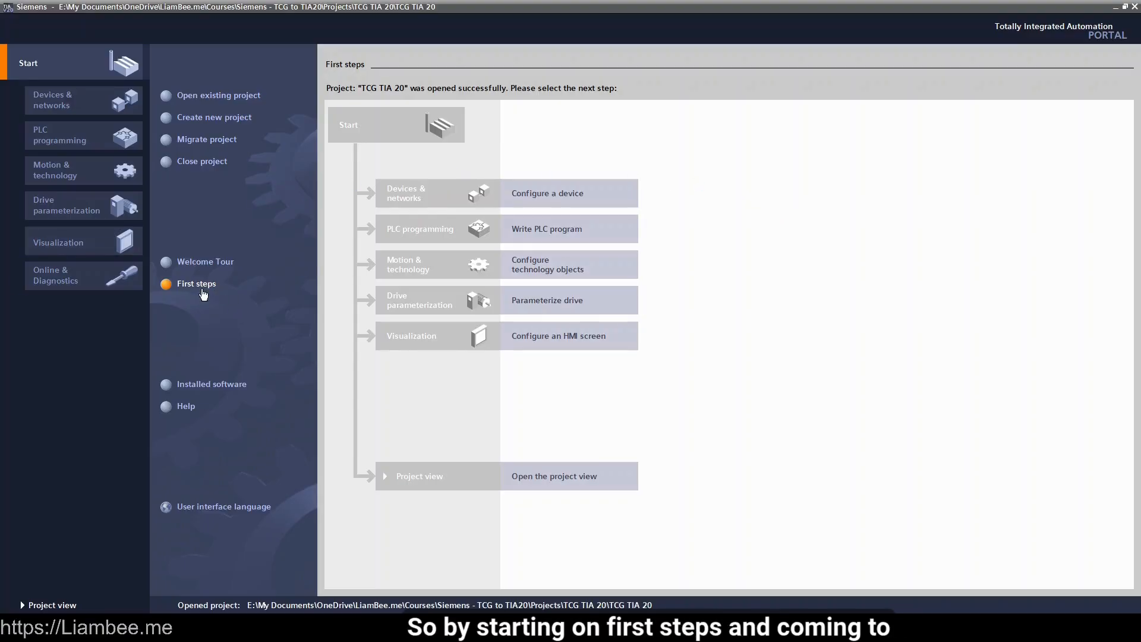
Open Configure a device to view all project devices, which shows an empty list
click(557, 191)
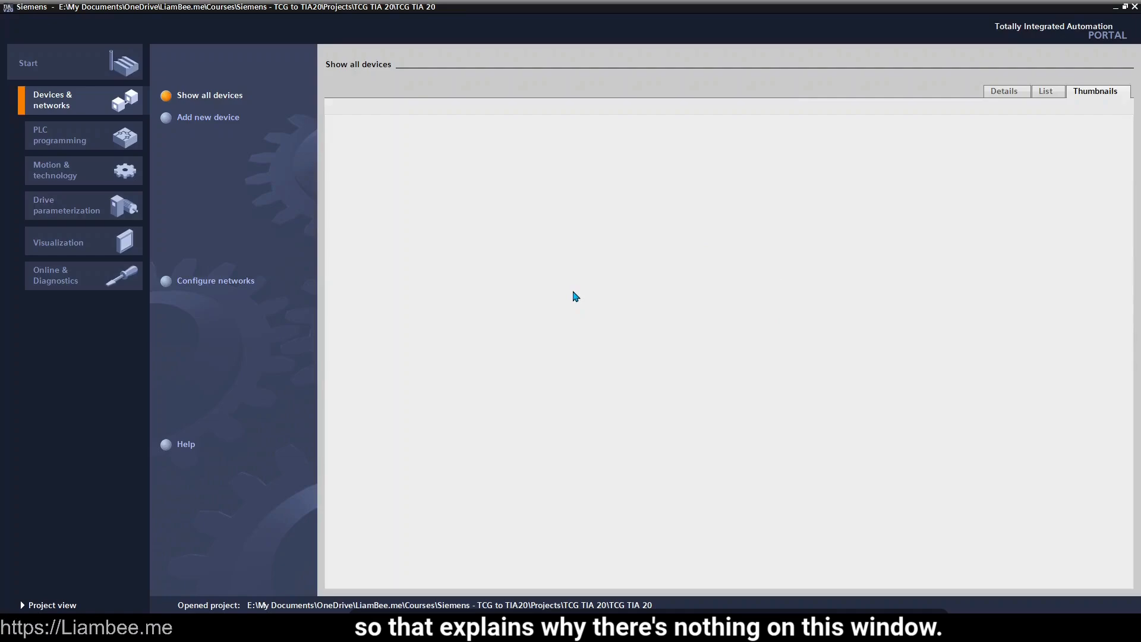
Start adding a new device from the Devices & networks portal
click(212, 122)
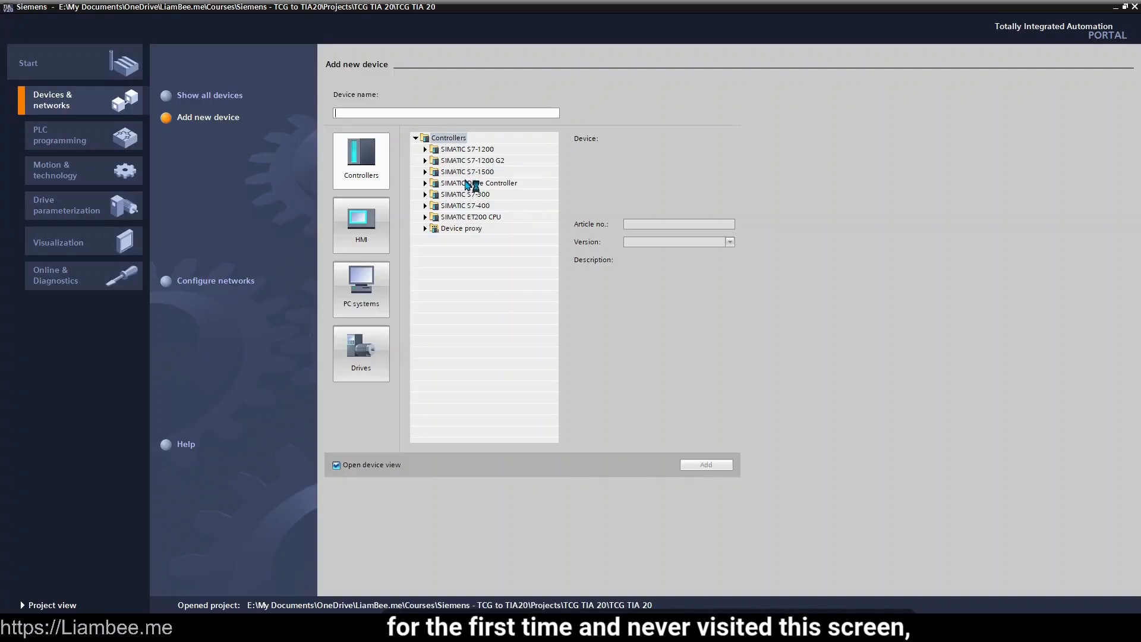
In the Controllers catalogue, expand SIMATIC S7-1500 > CPU > CPU 1511-1 PN to show its variants
click(364, 226)
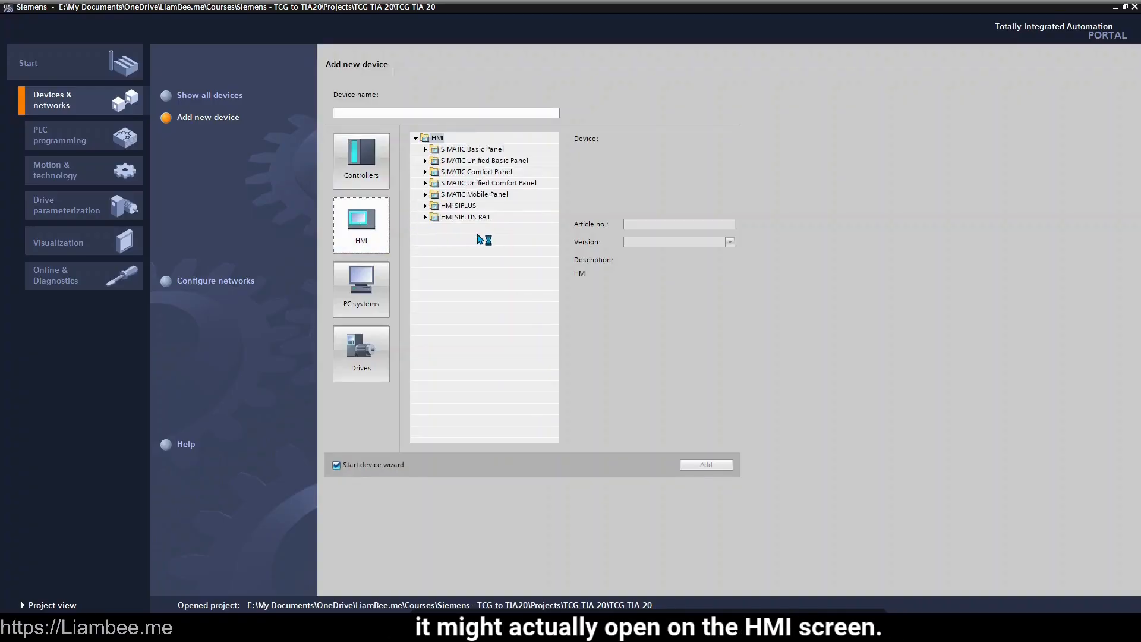
click(375, 173)
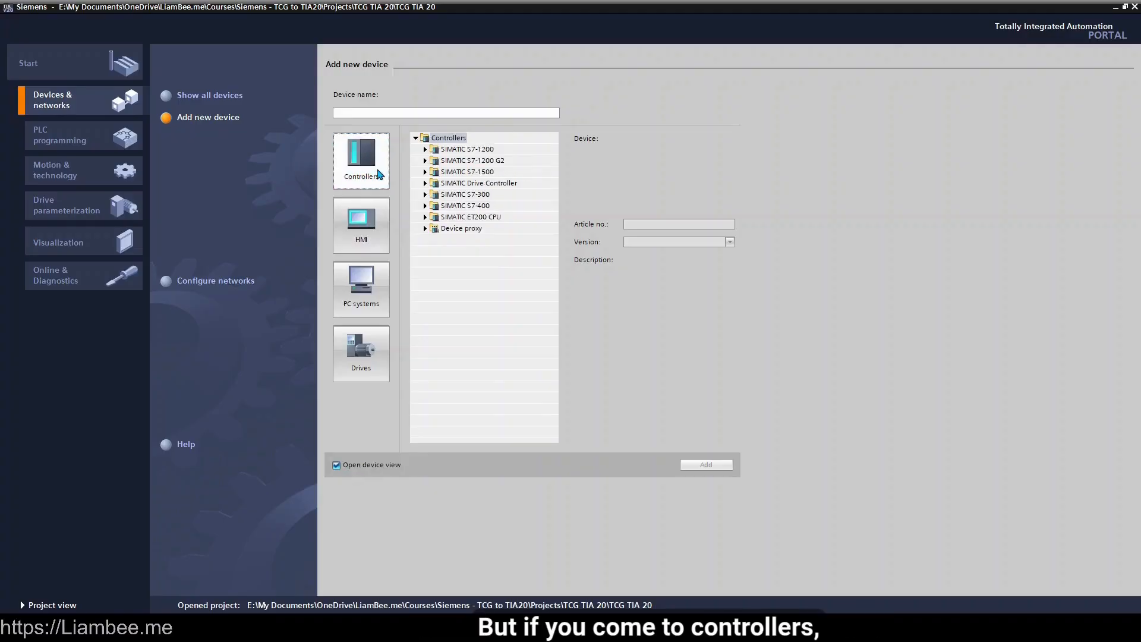
click(425, 172)
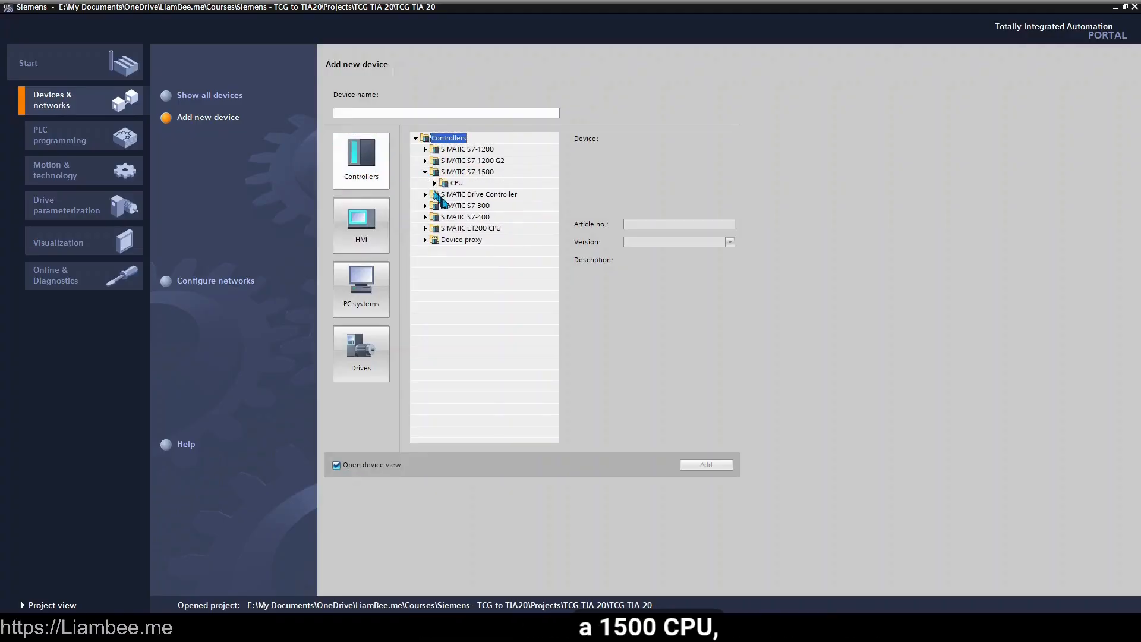
click(436, 184)
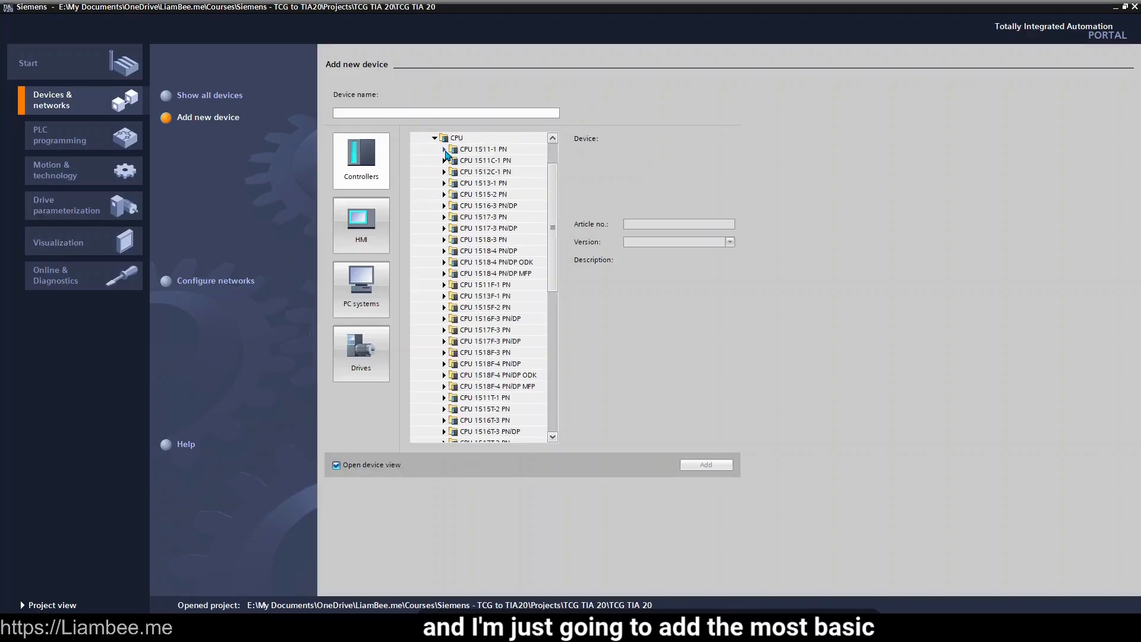
click(445, 151)
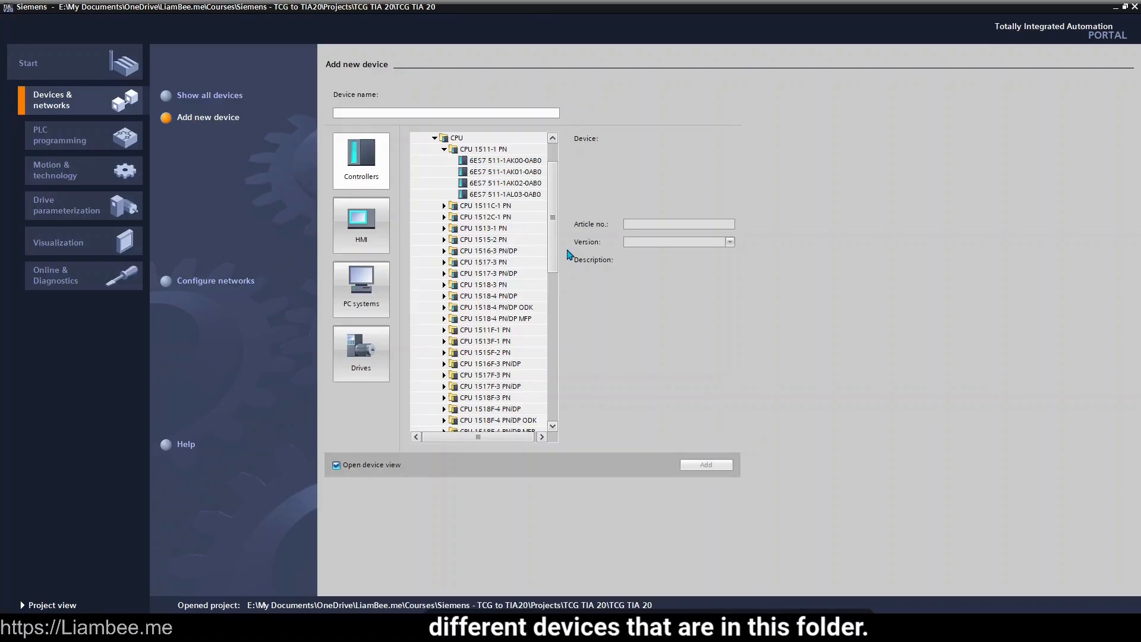
Add PLC_1 as CPU 1511-1 PN 6ES7 511-1AL03-0AB0 with firmware V4.0
click(452, 113)
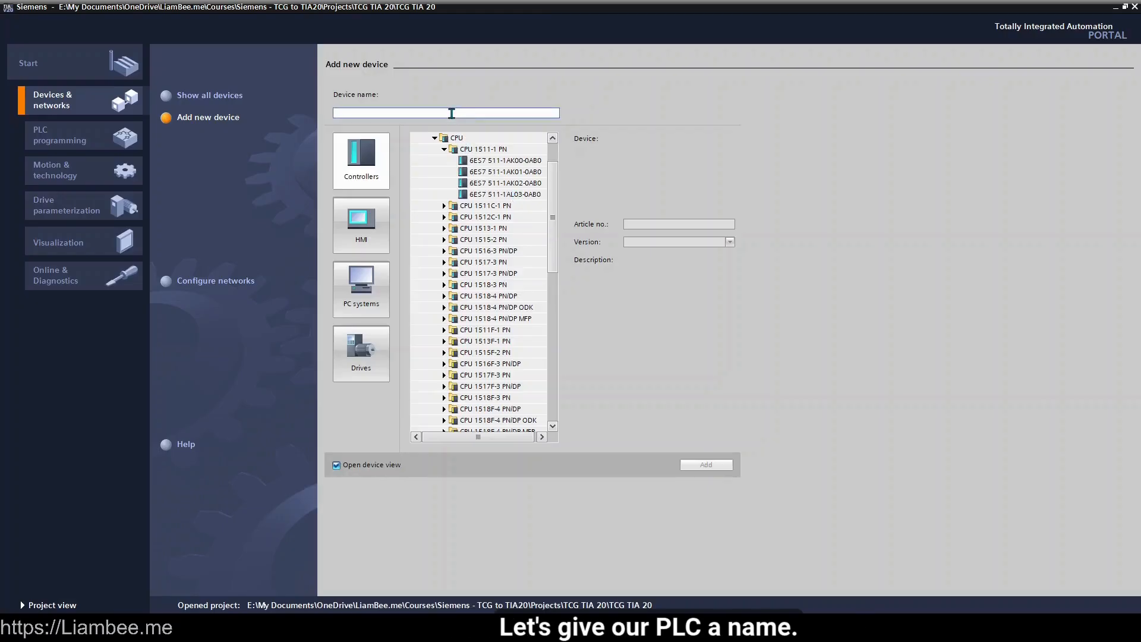
text(PLC_1)
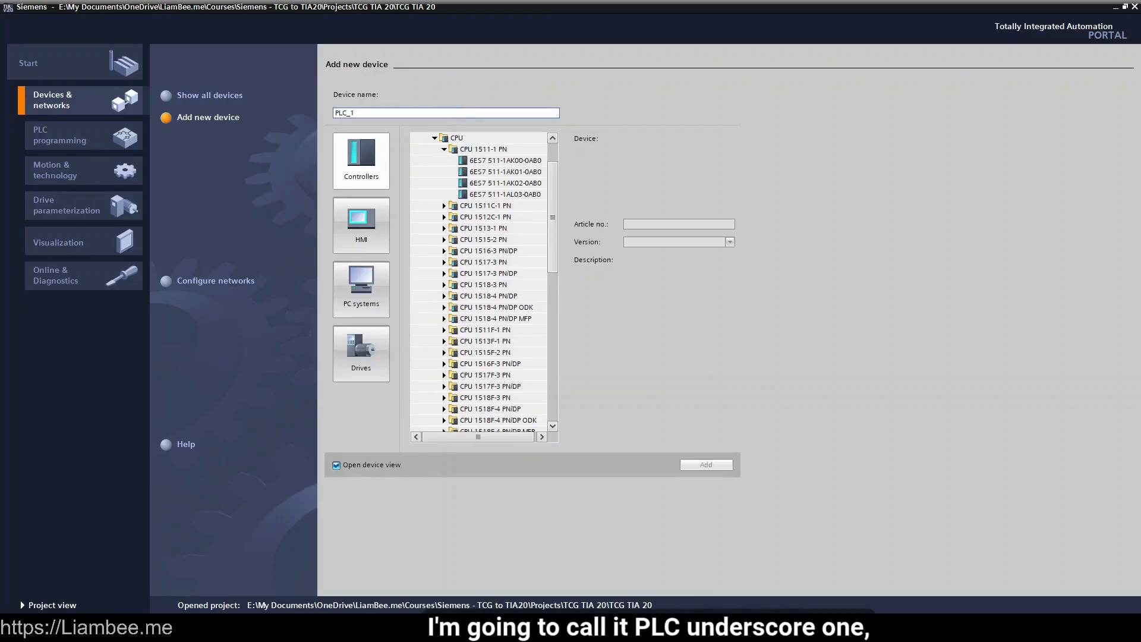
click(519, 162)
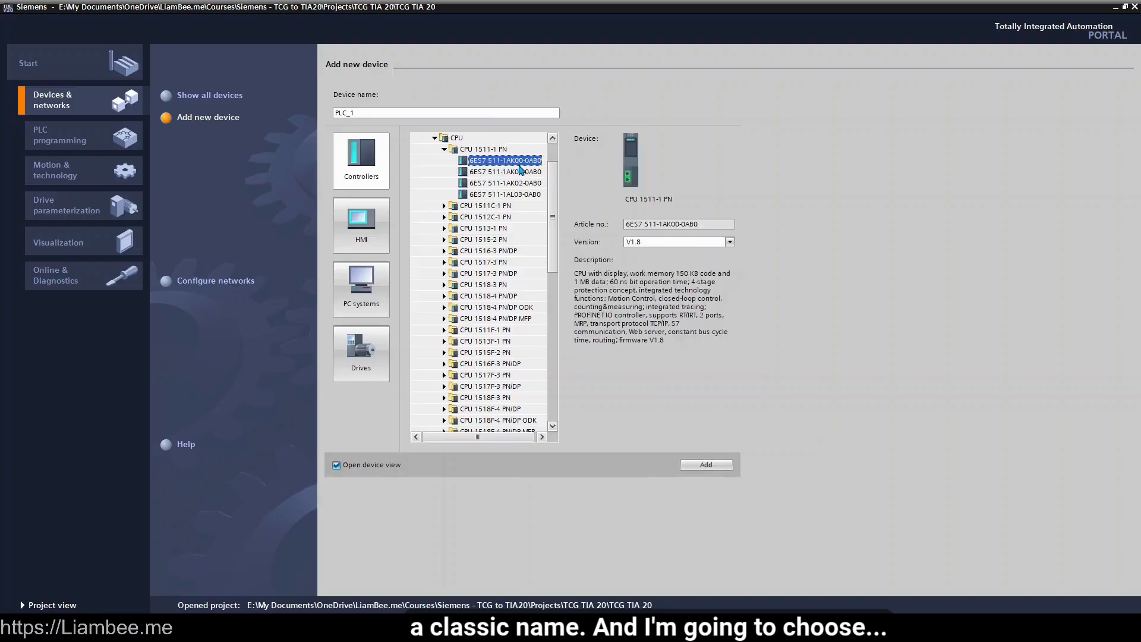
click(526, 195)
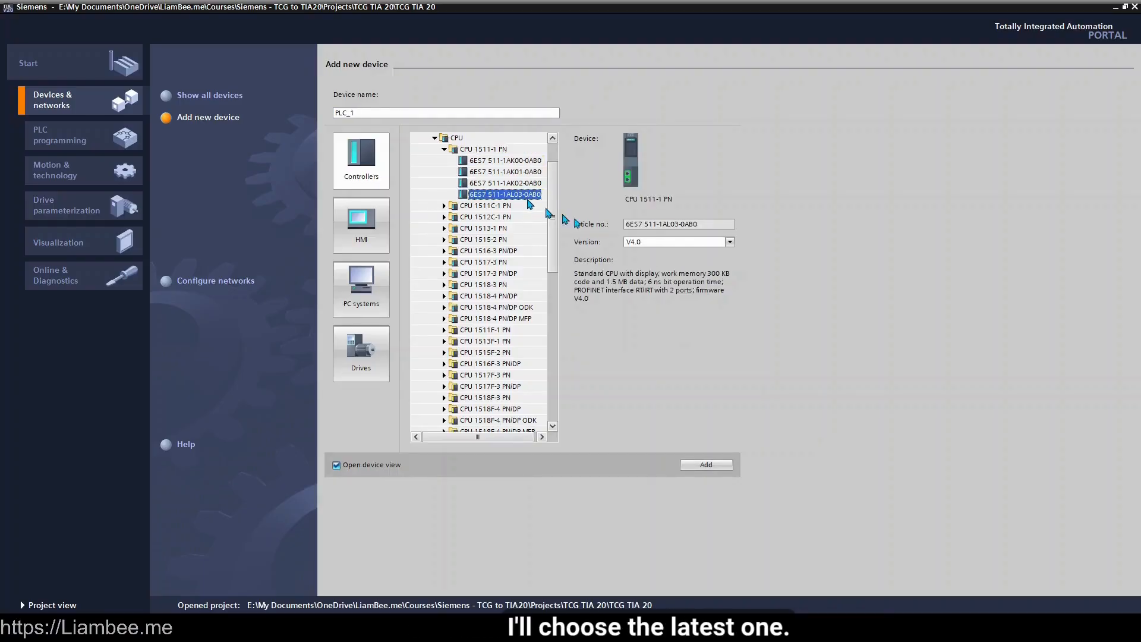
click(723, 249)
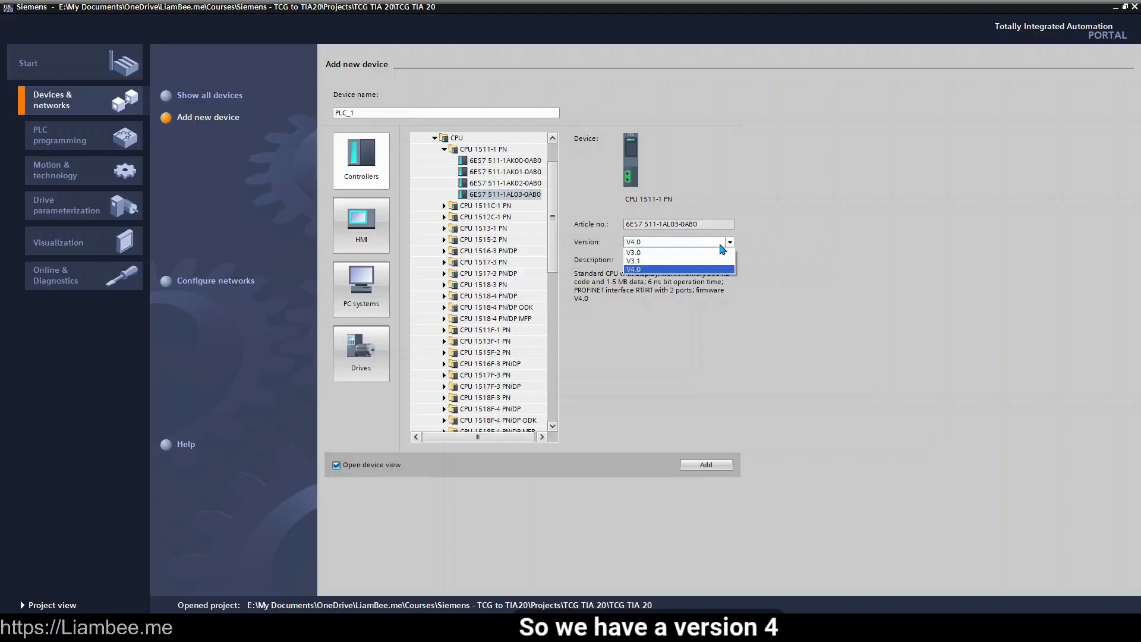
click(721, 245)
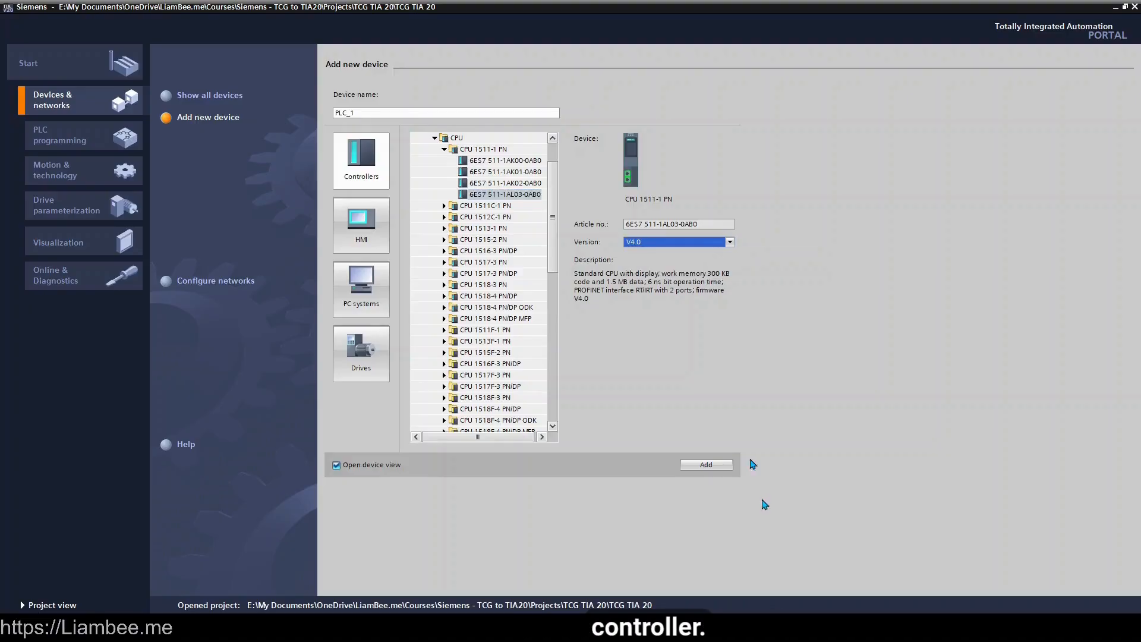
click(689, 465)
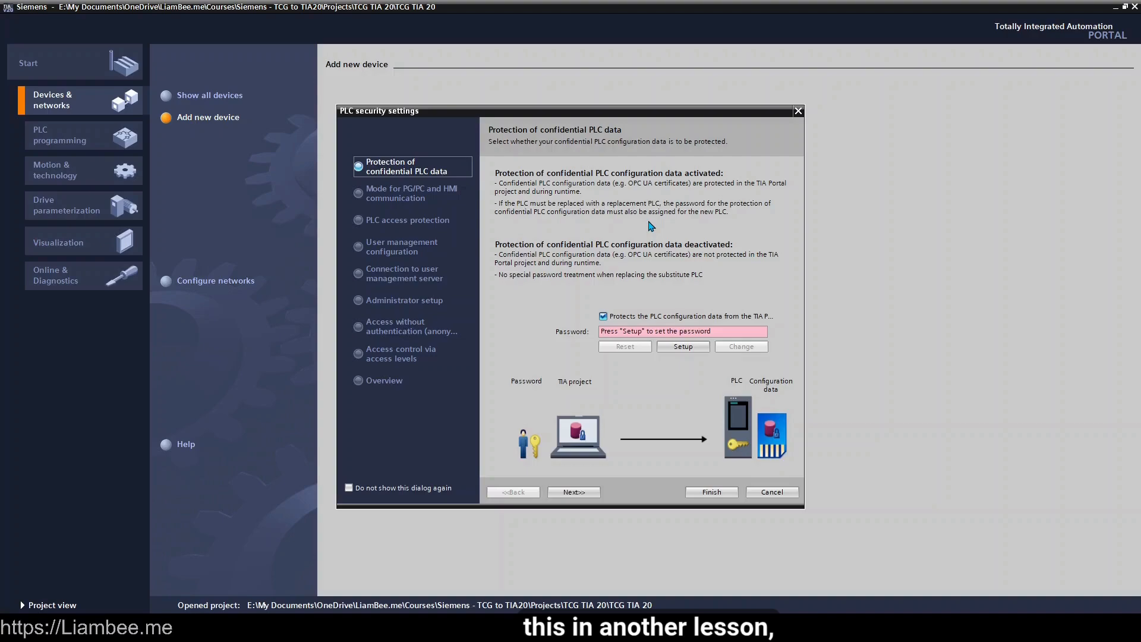
Disable confidential PLC configuration data protection and allow legacy PG/PC and HMI communication
click(605, 318)
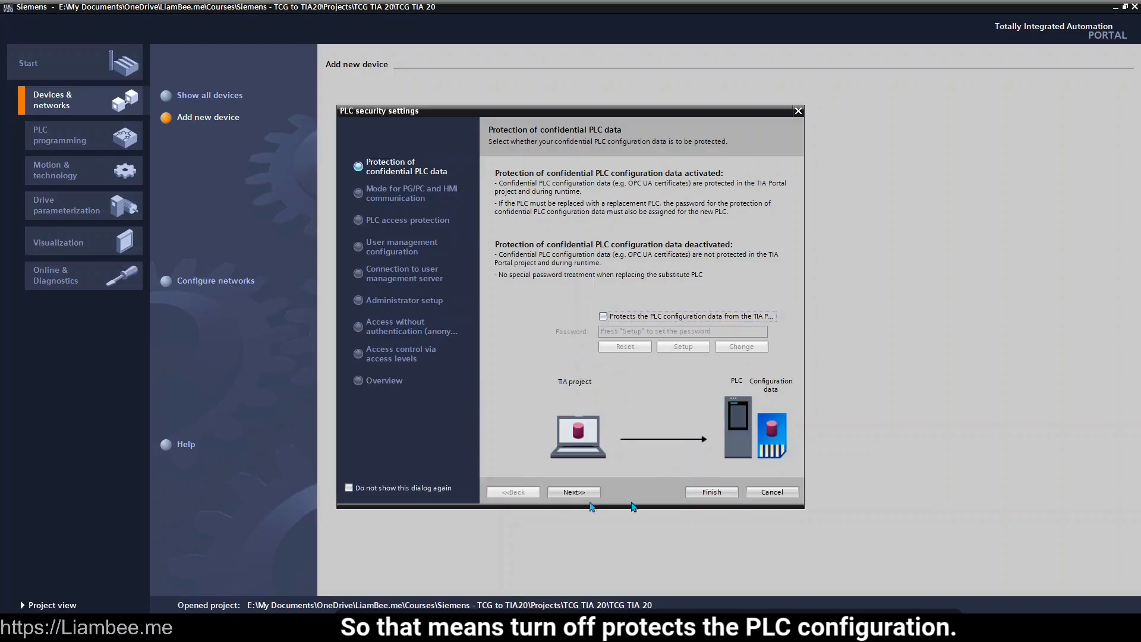
click(575, 493)
click(590, 306)
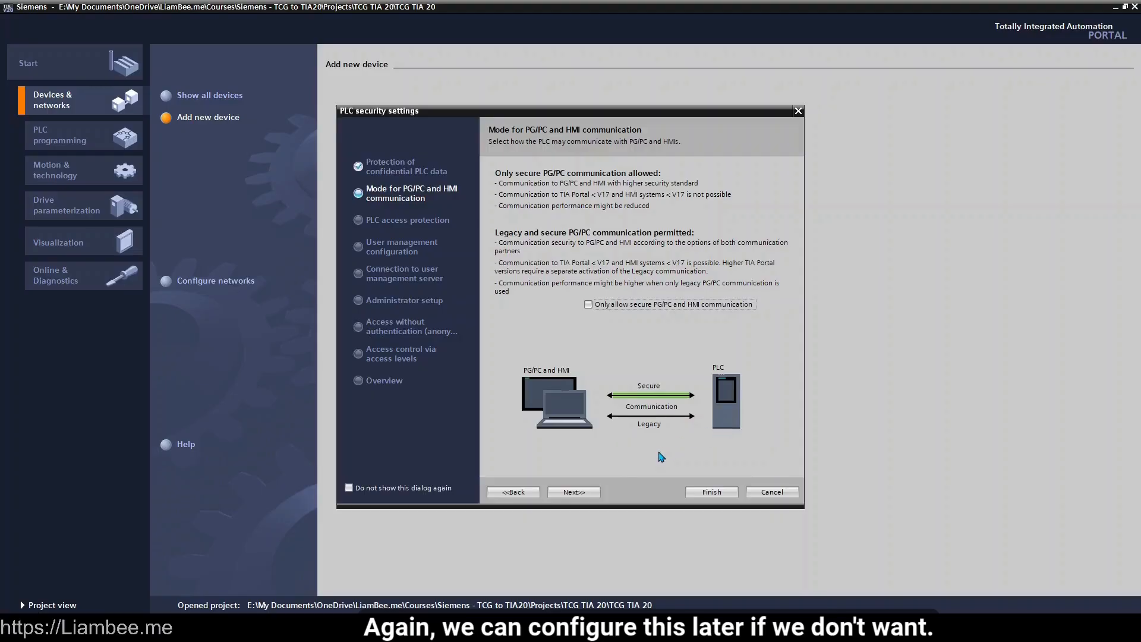
Disable PLC access control, confirm the user-management deletion warning, and continue
click(573, 492)
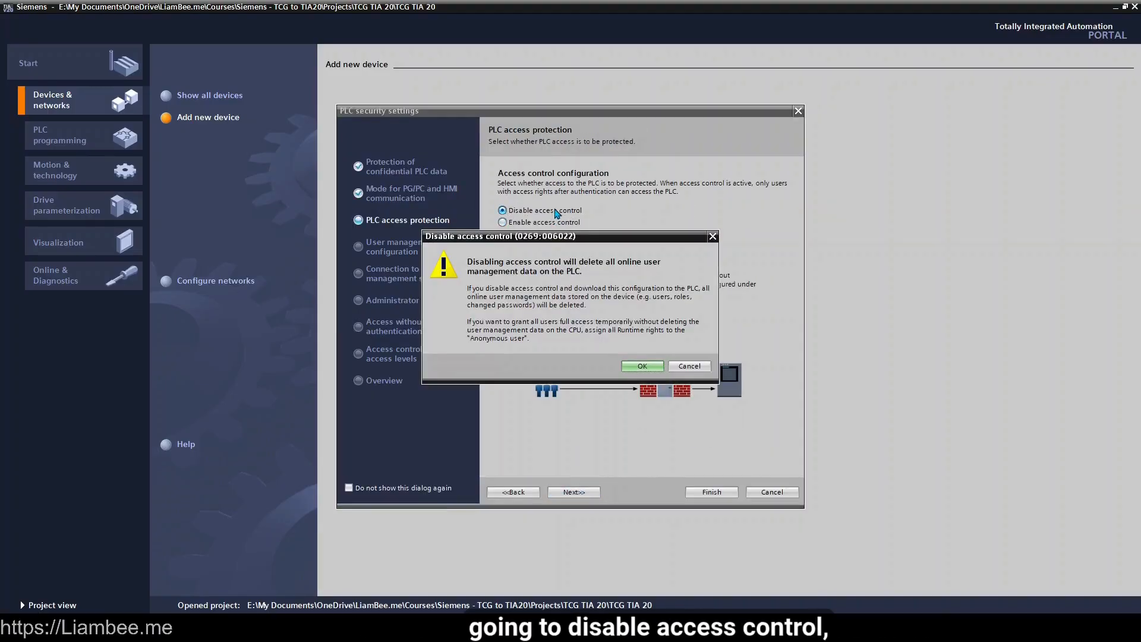
click(643, 366)
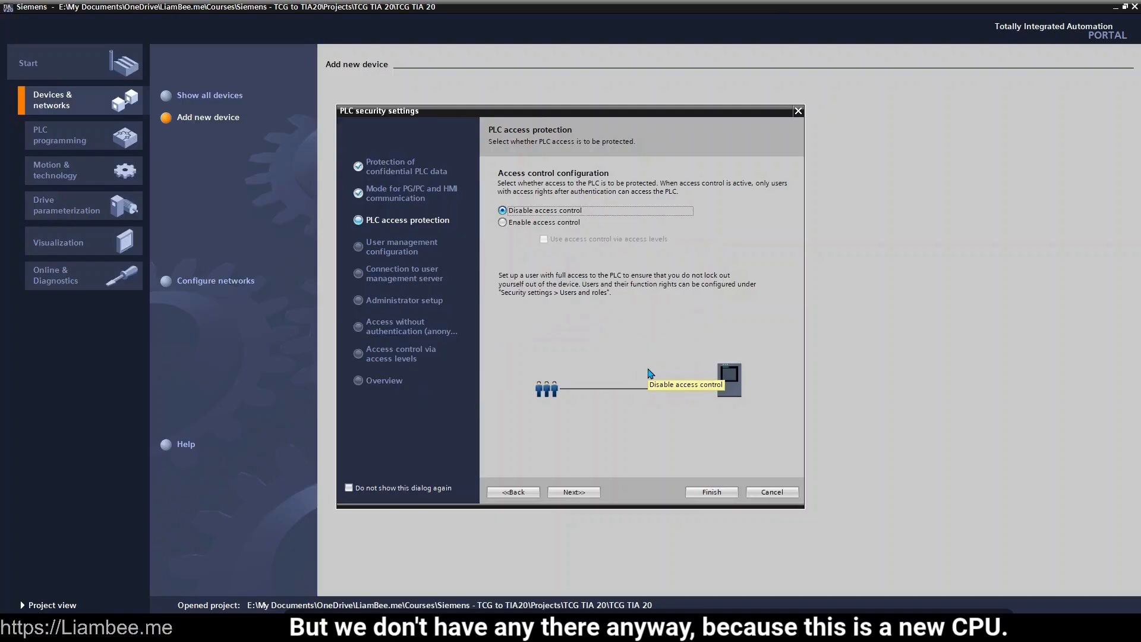
click(589, 493)
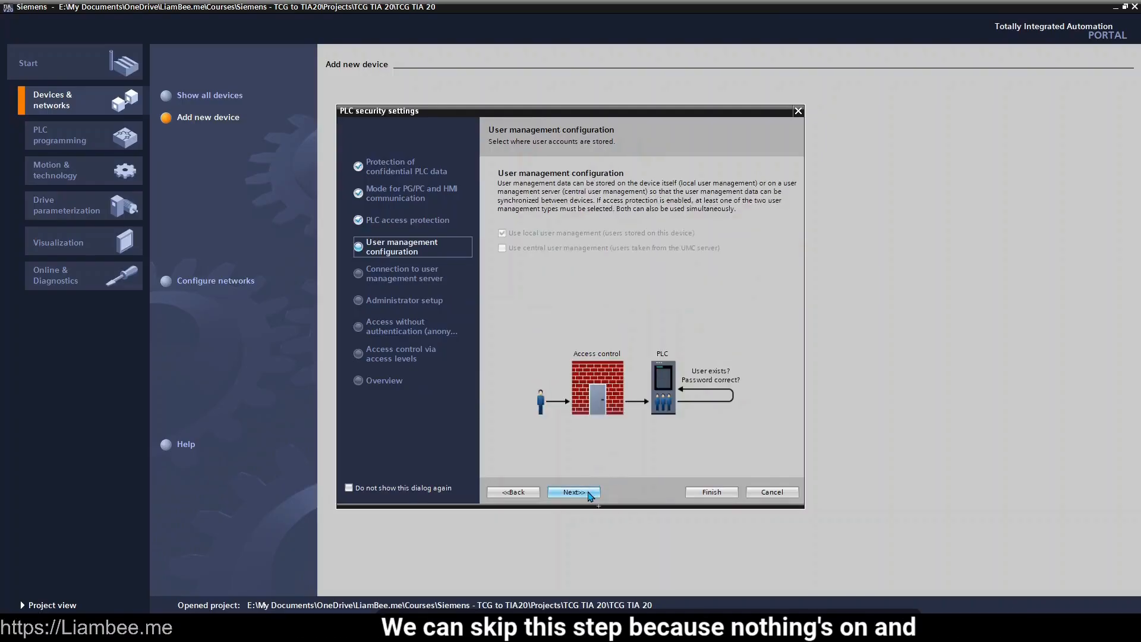
Skip the user management, server, administrator and anonymous-access pages, leaving defaults unchanged
click(588, 494)
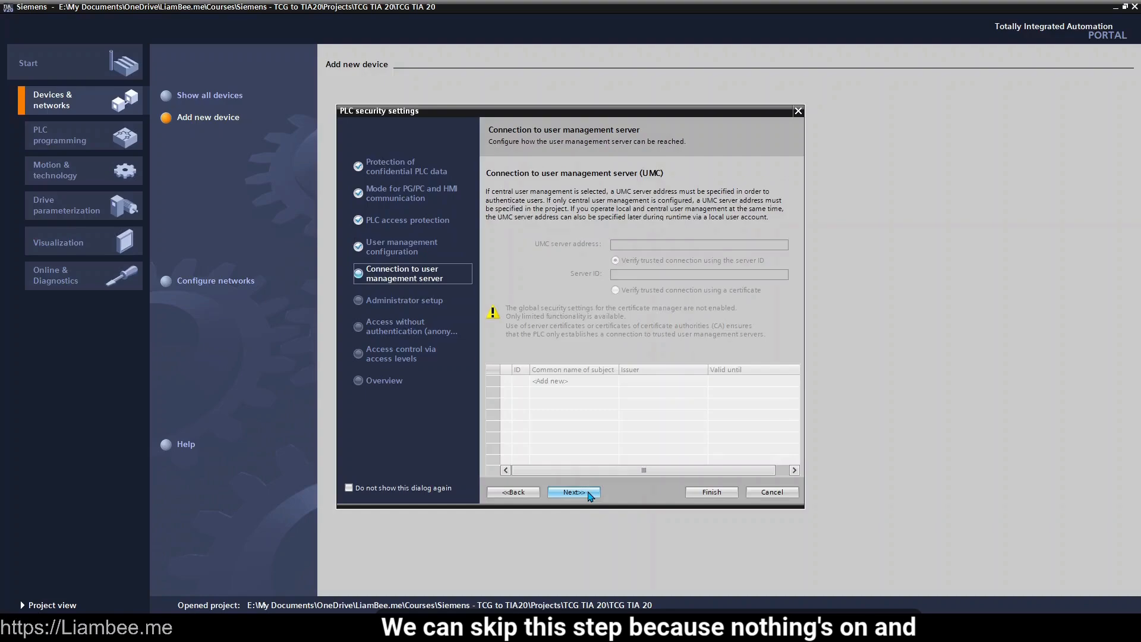
click(588, 494)
click(588, 494)
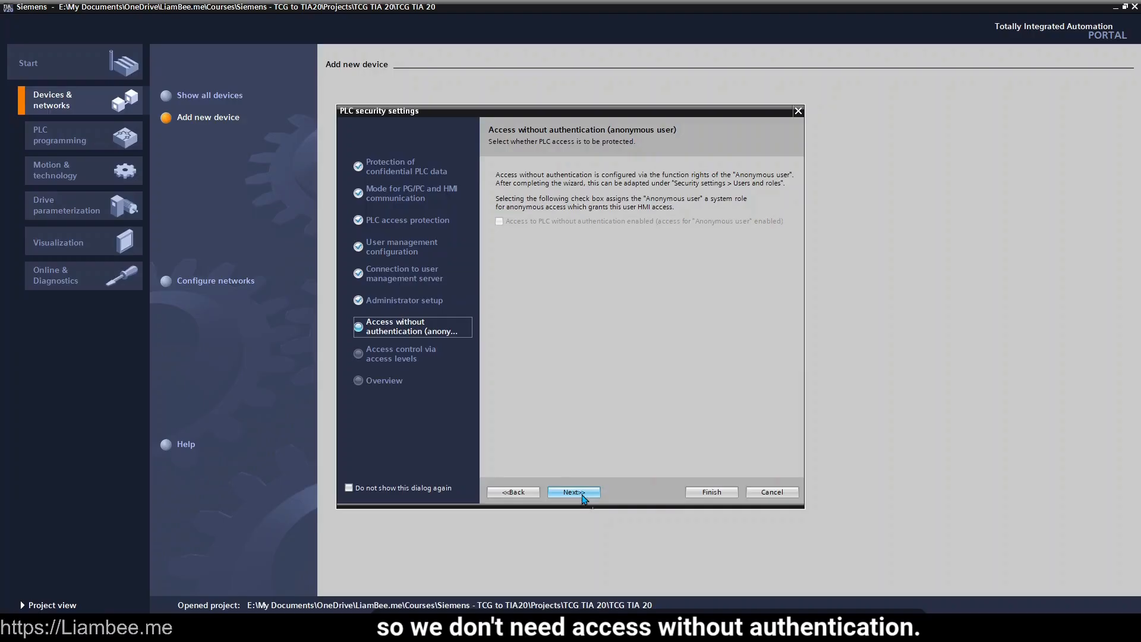
click(584, 497)
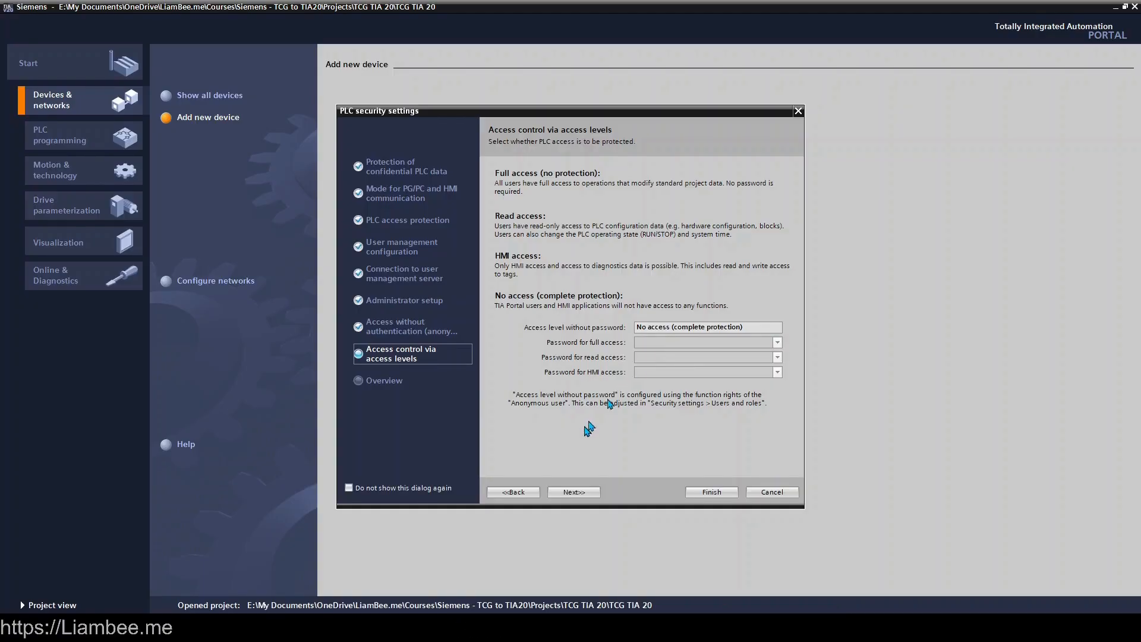
Go to the security Overview and finish, showing PLC_1 in the project device view
click(580, 495)
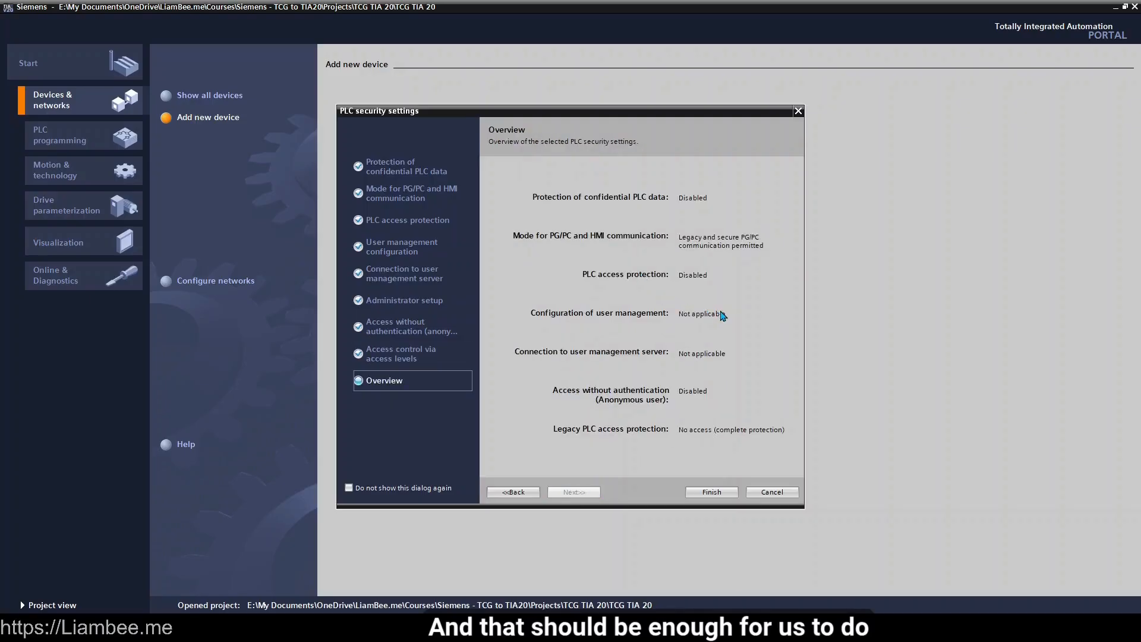
click(710, 494)
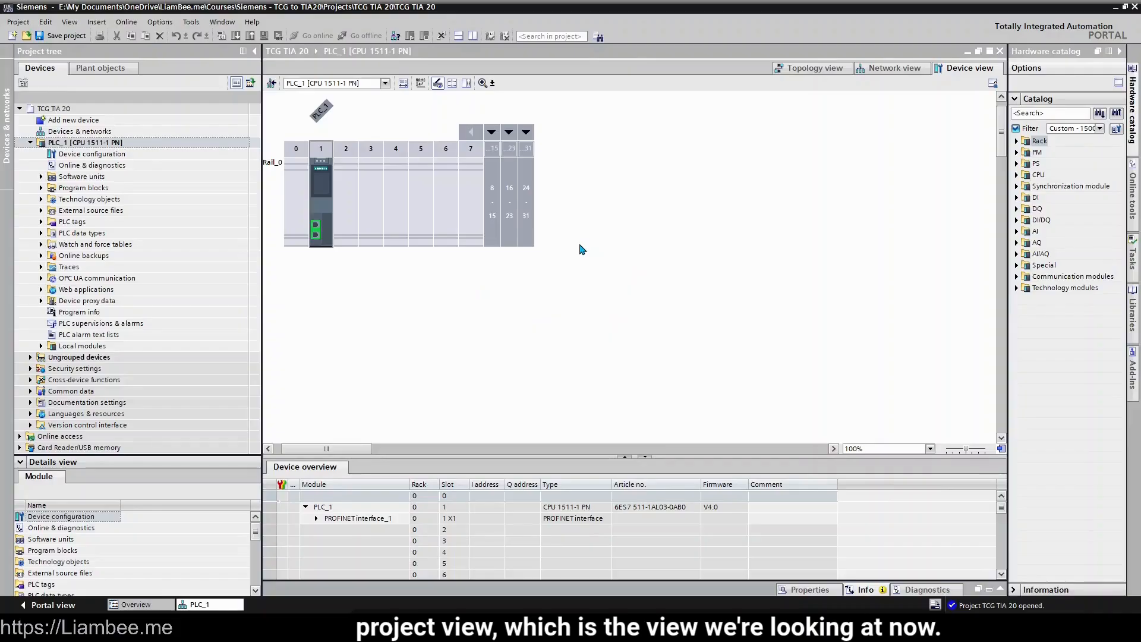
Open Add new device from the project tree
click(154, 124)
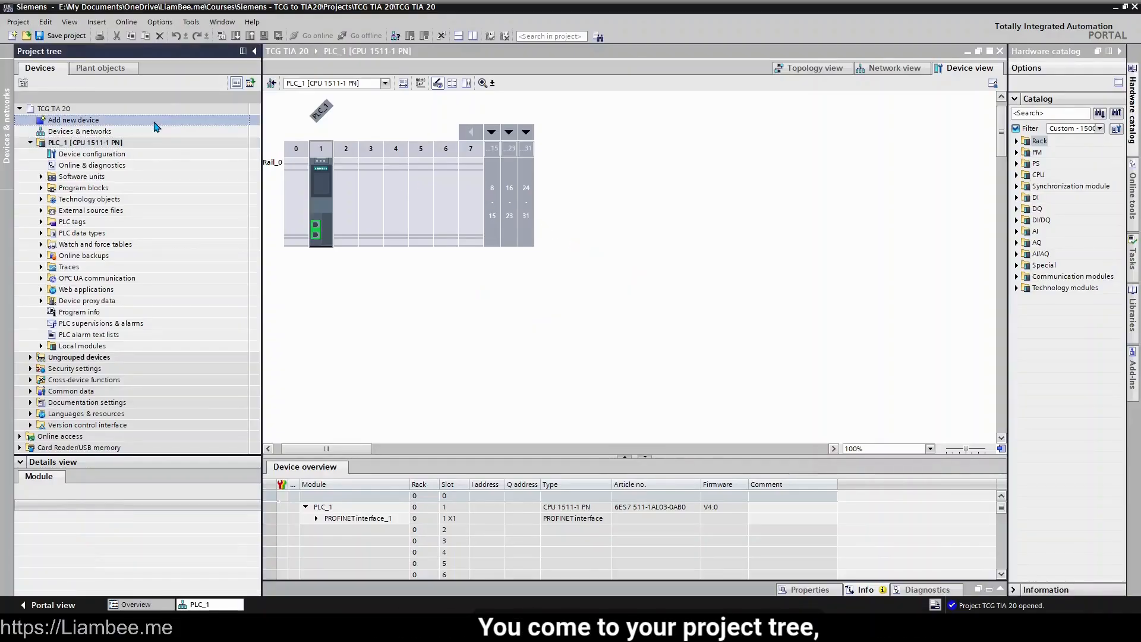
double_click(156, 122)
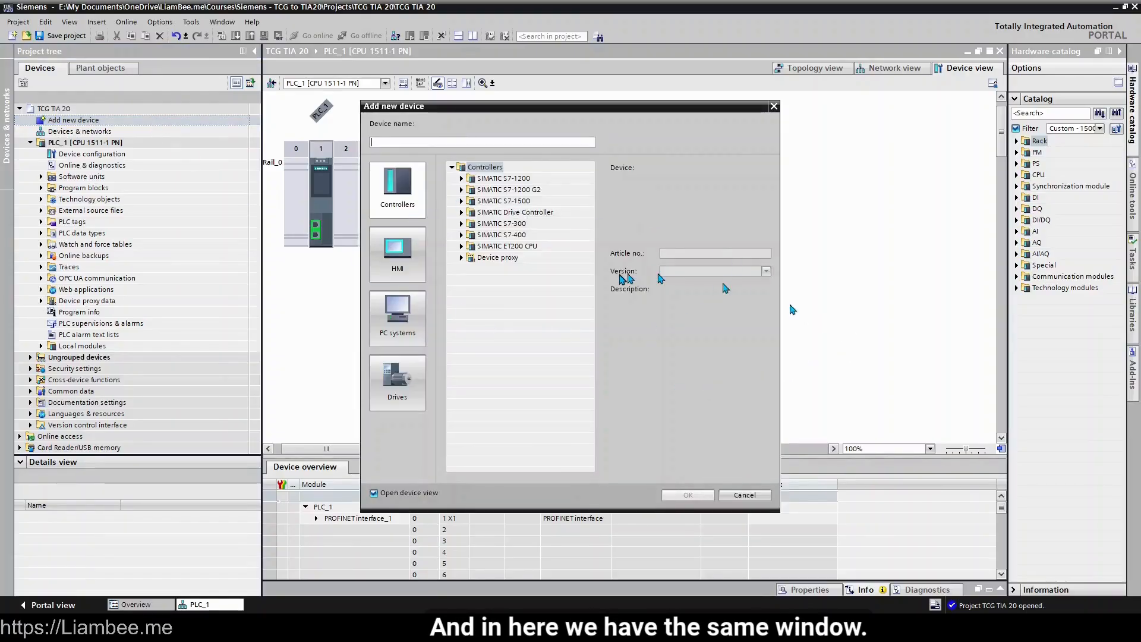
Add PLC_2 as CPU 1511-1 PN 6ES7 511-1AL03-0AB0 at firmware V4.0
click(463, 202)
click(472, 213)
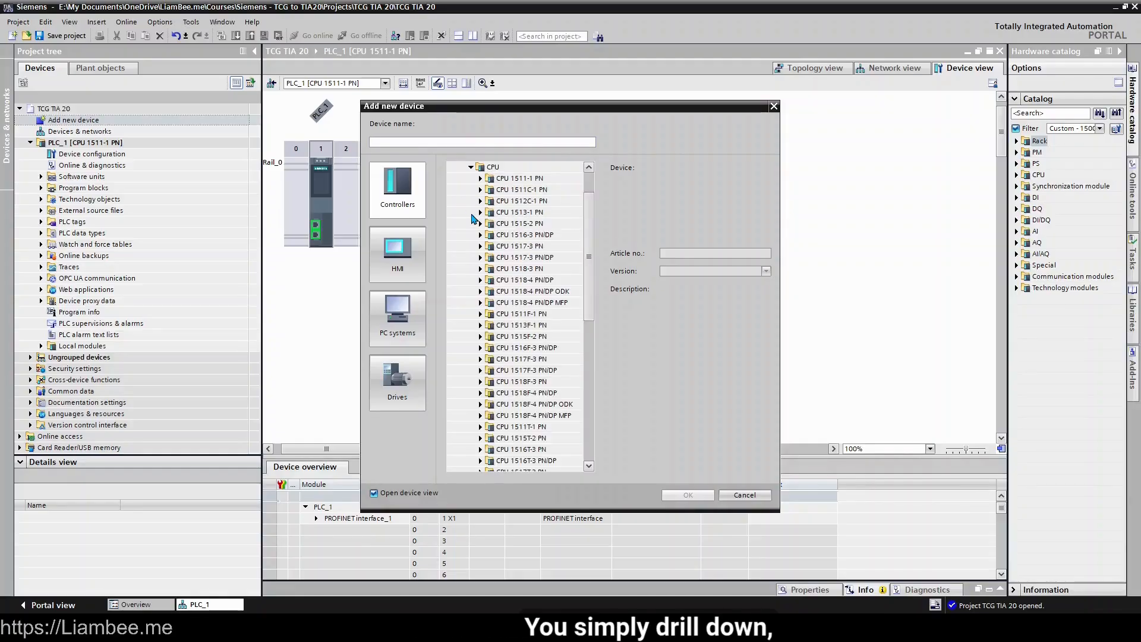
click(481, 178)
click(539, 224)
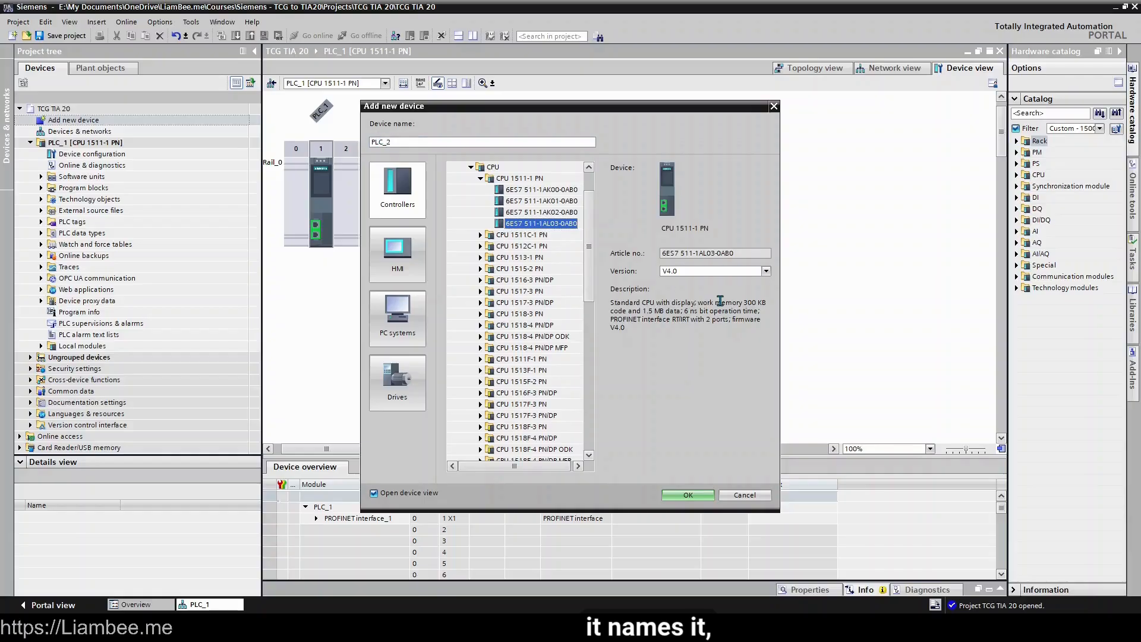
click(715, 273)
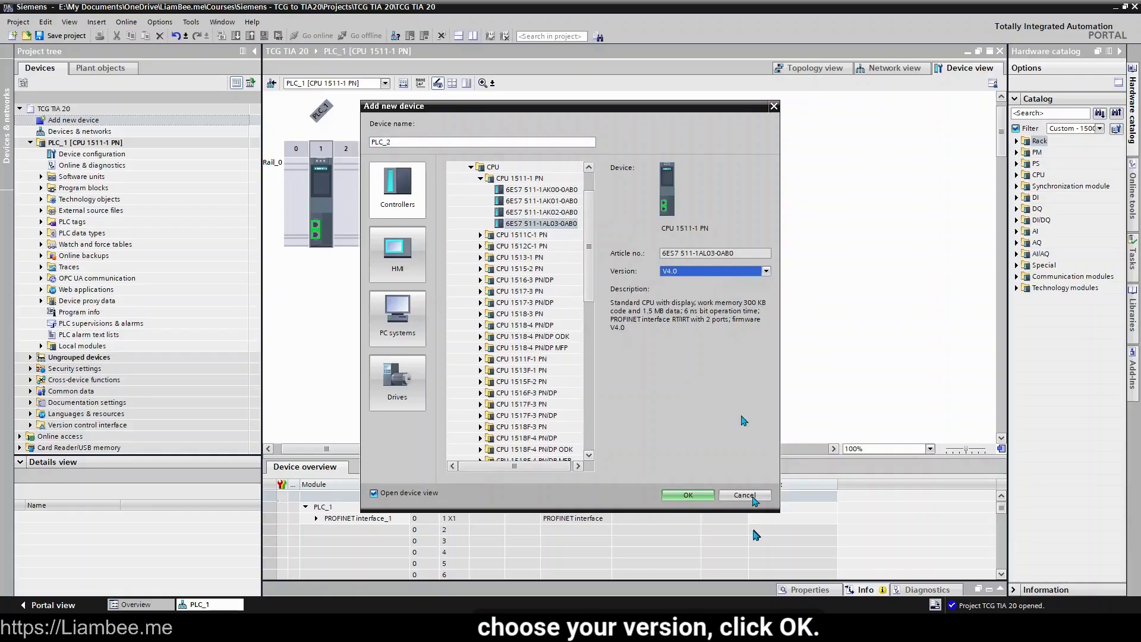
click(692, 498)
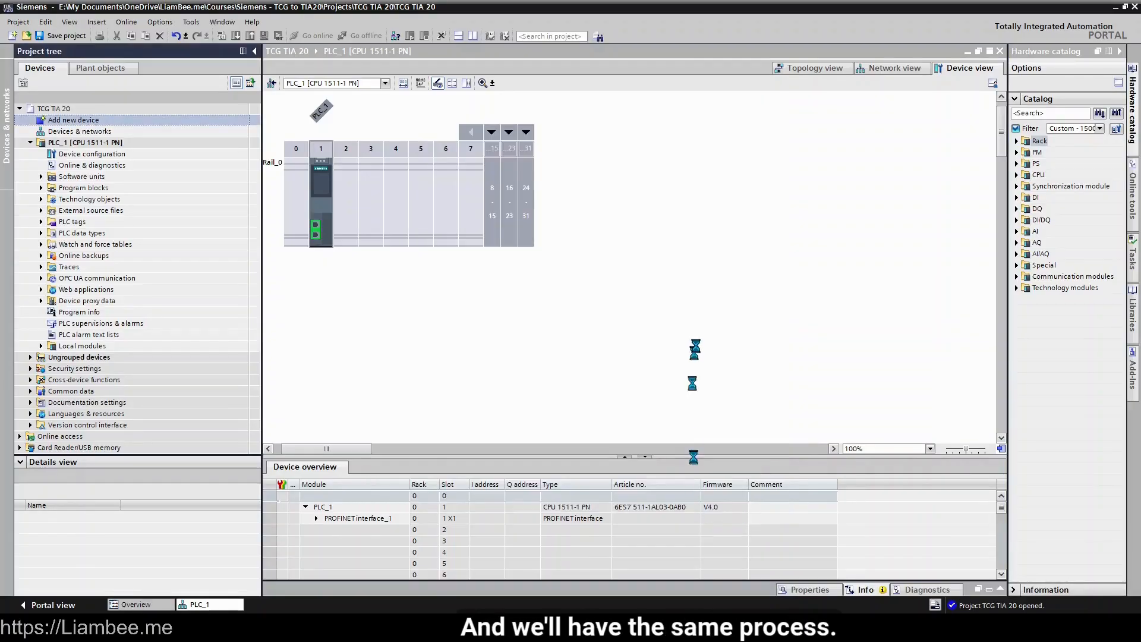